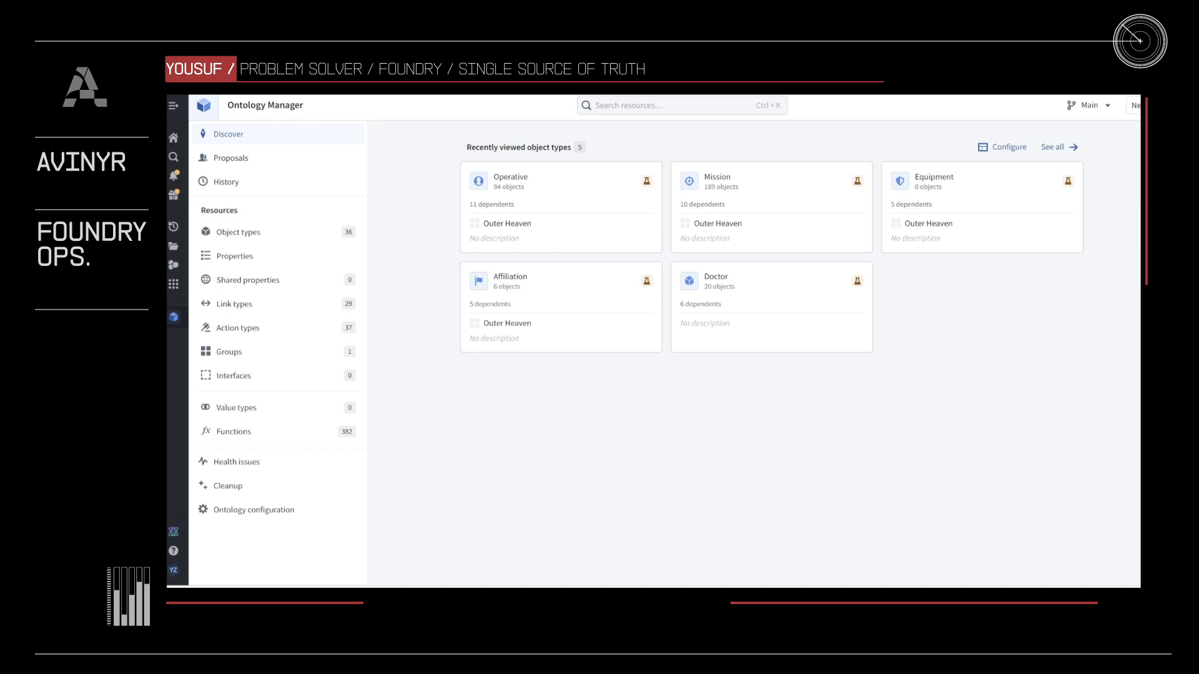
- Start a new interface with the display name Asset and proceed to its property definitions
{"action": "left_click", "coordinate": [1135, 105]}
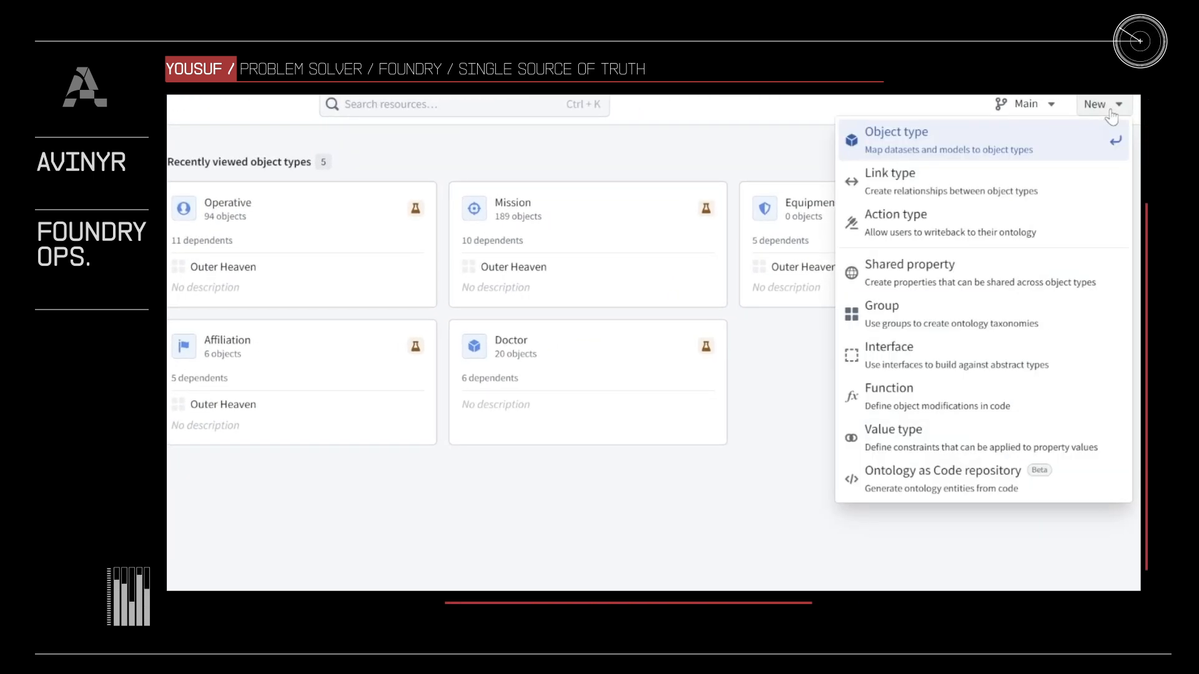
{"action": "left_click", "coordinate": [1028, 371]}
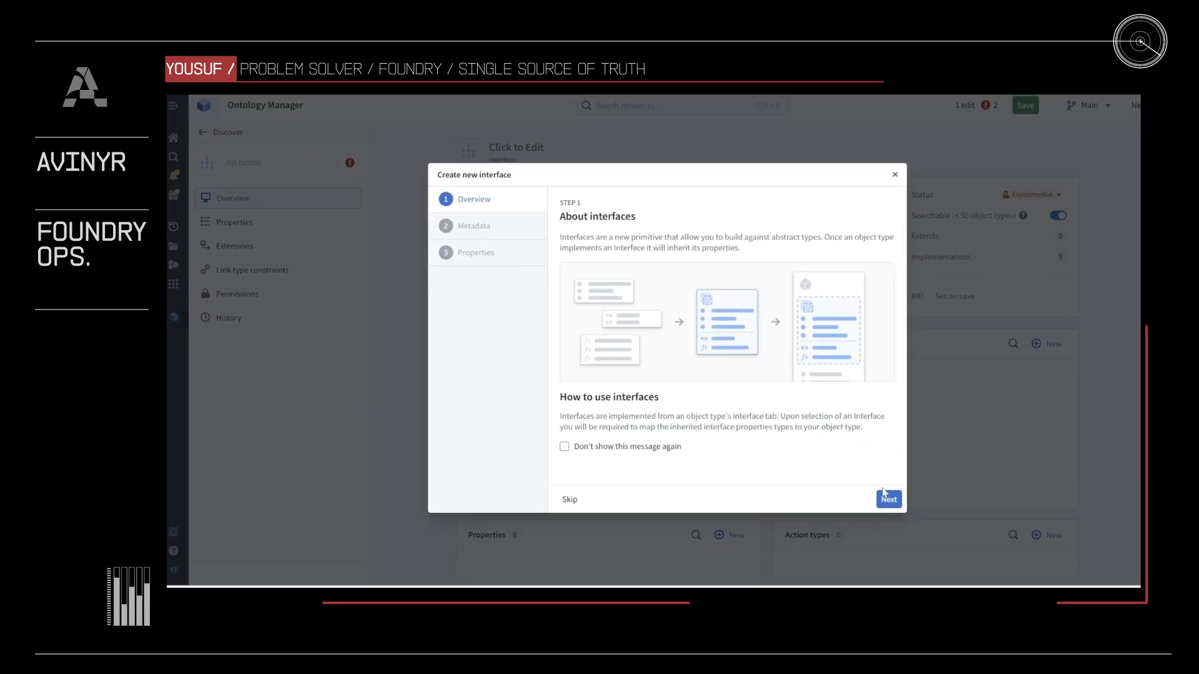
{"action": "left_click", "coordinate": [888, 499]}
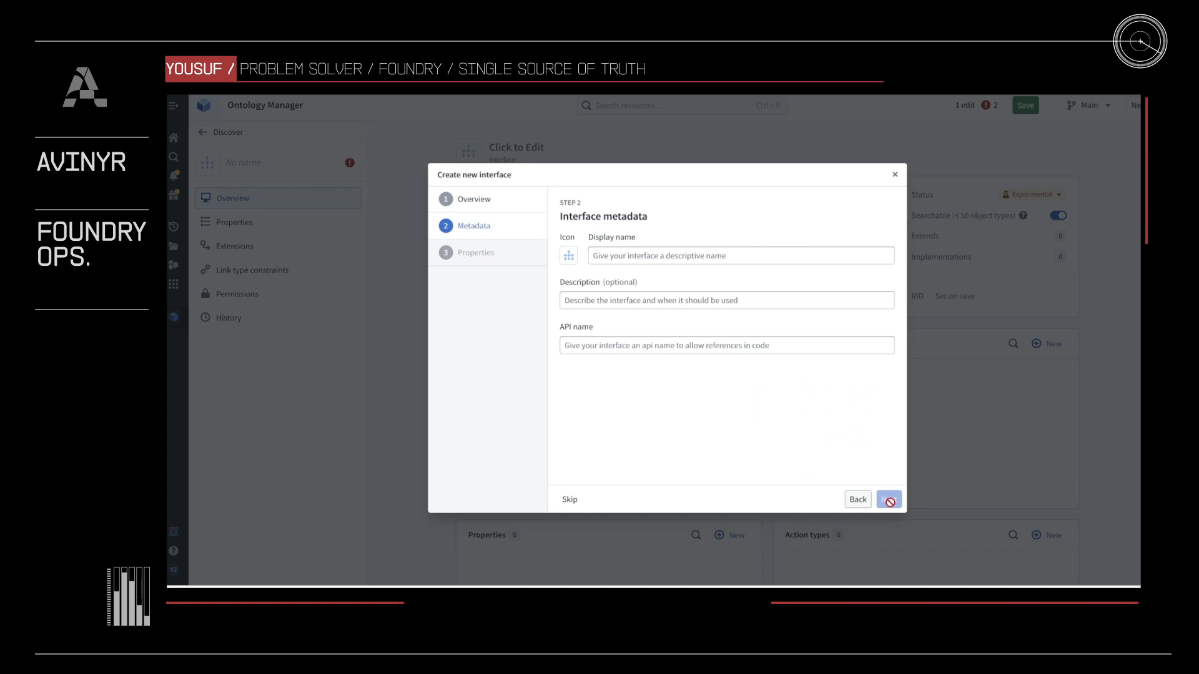
{"action": "left_click", "coordinate": [661, 256]}
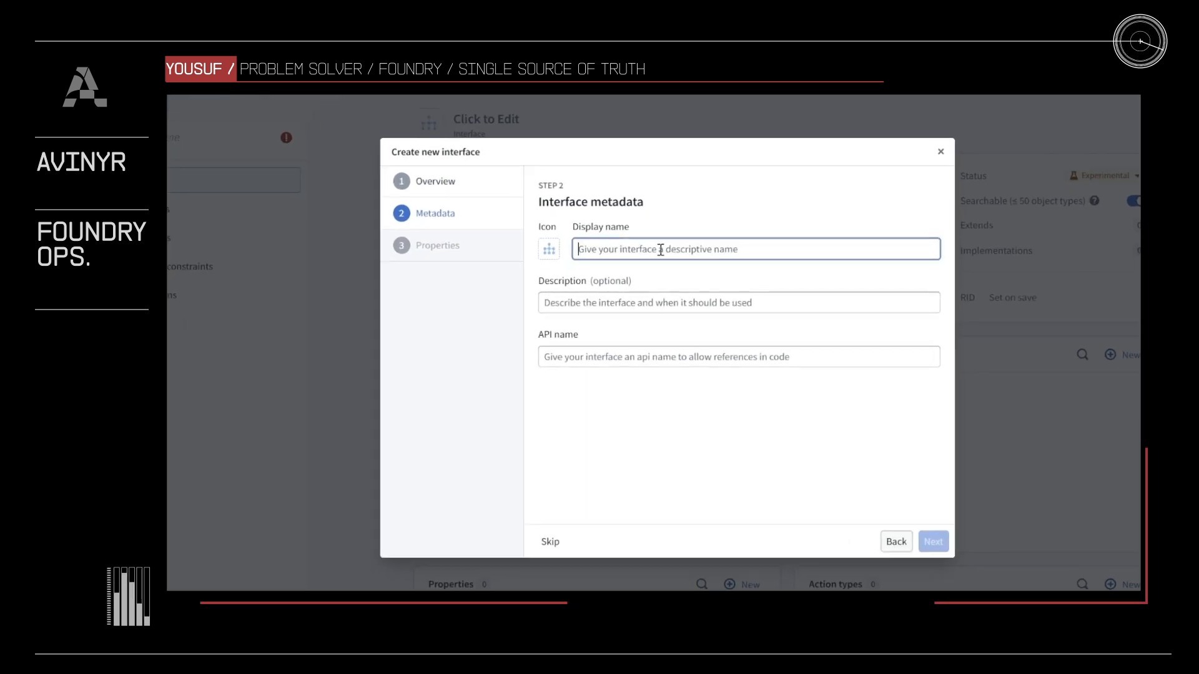
{"action": "type", "text": "Asset"}
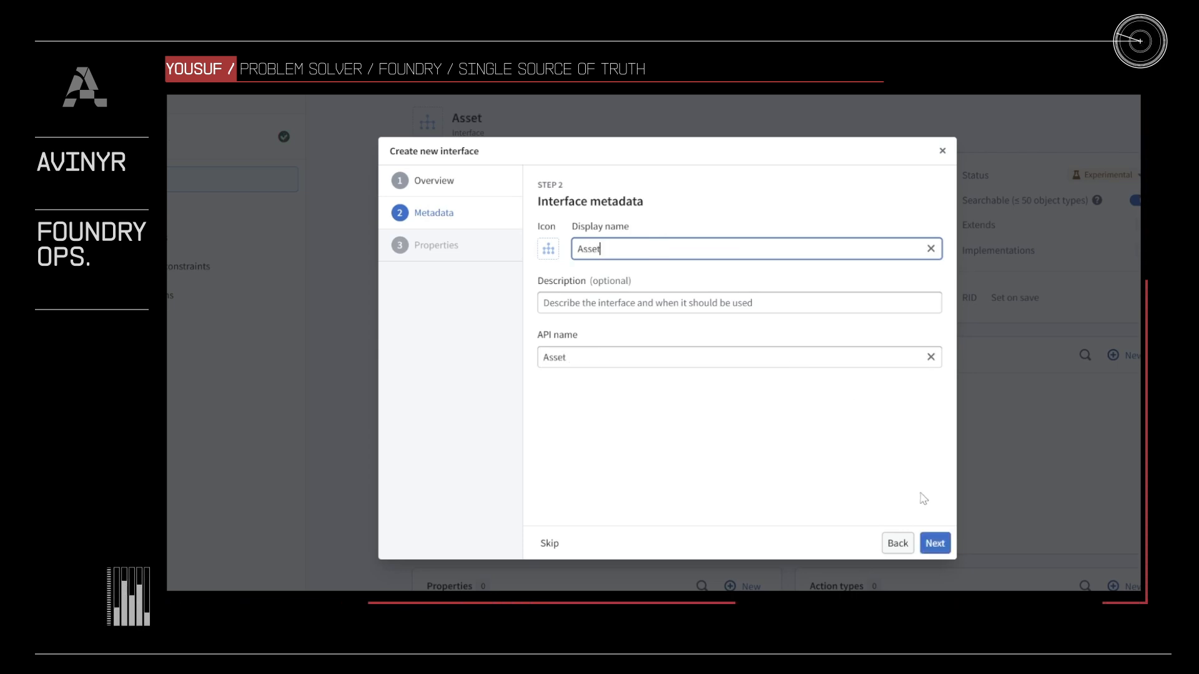
{"action": "left_click", "coordinate": [935, 543]}
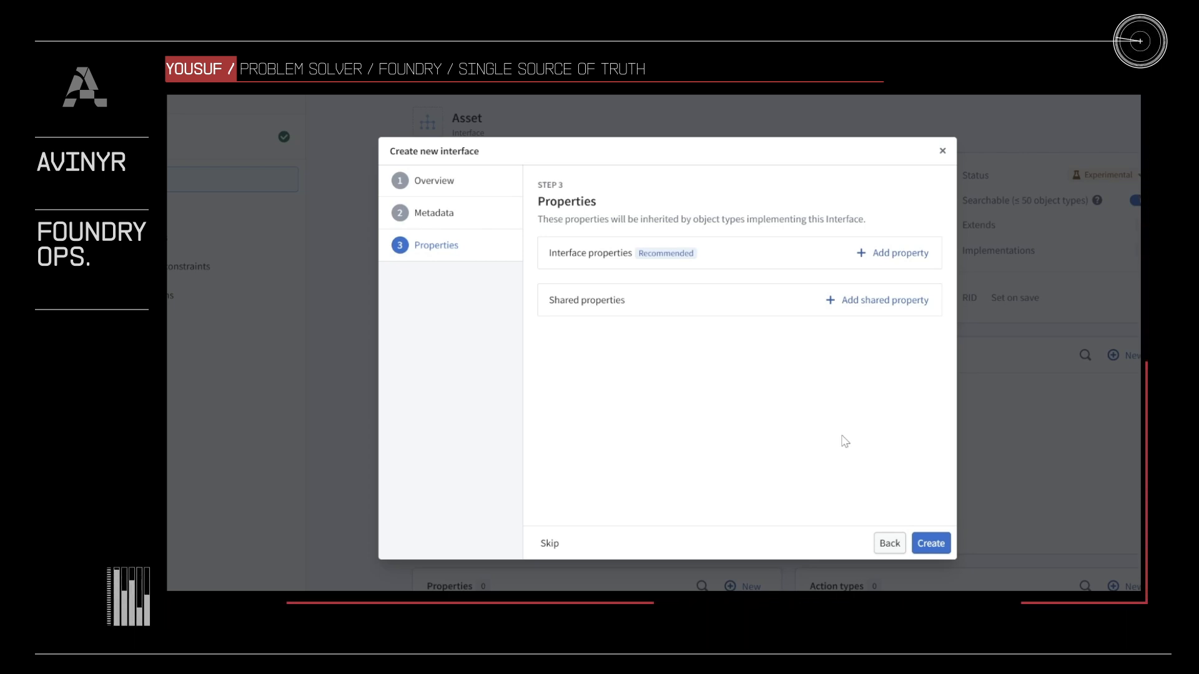
- Add two required string interface properties named status and name, and create the Asset interface
{"action": "left_click", "coordinate": [877, 253]}
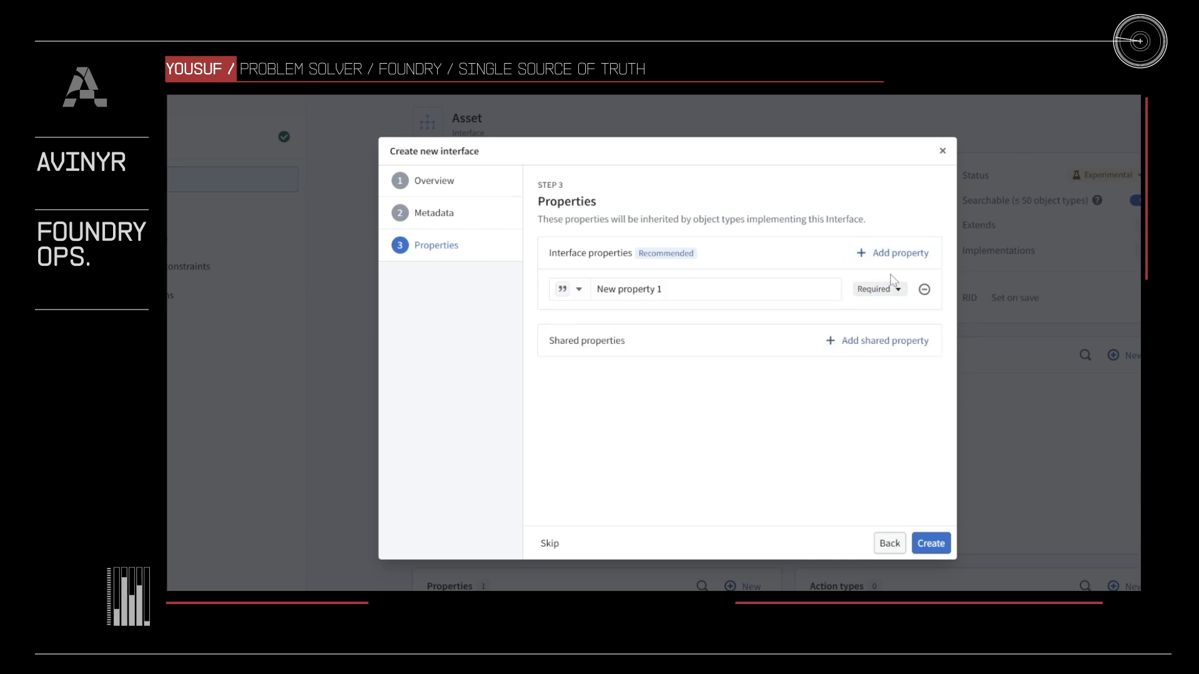
{"action": "left_click", "coordinate": [879, 254]}
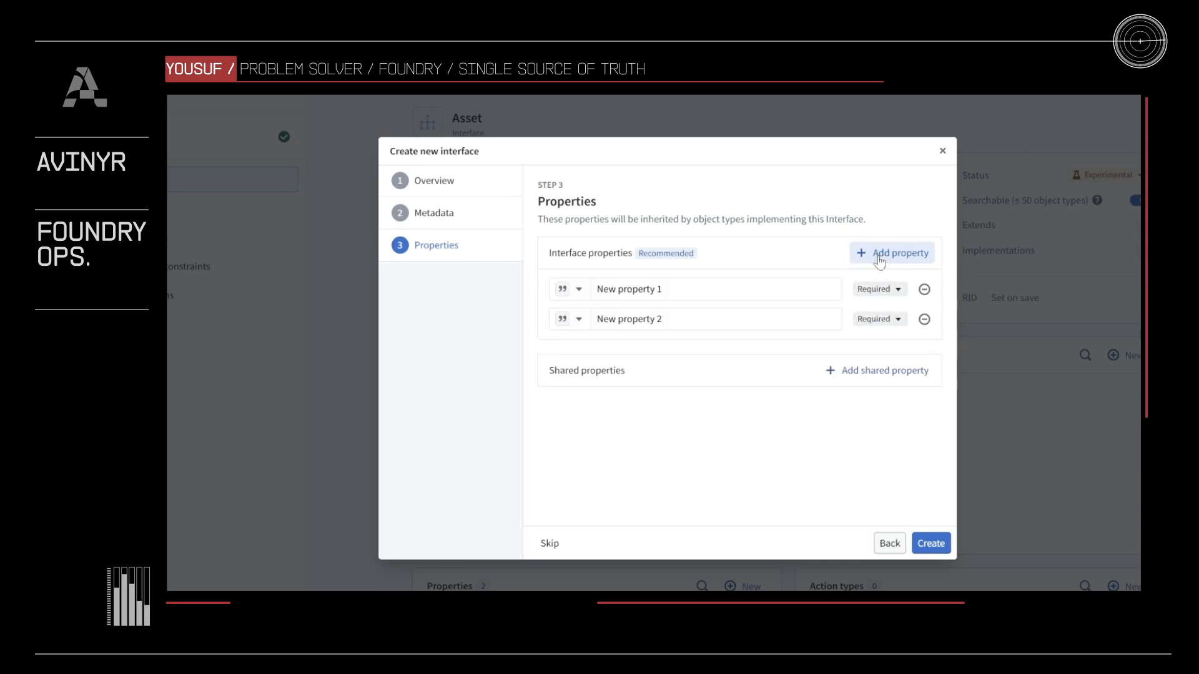
{"action": "left_click", "coordinate": [759, 295]}
{"action": "type", "text": "status"}
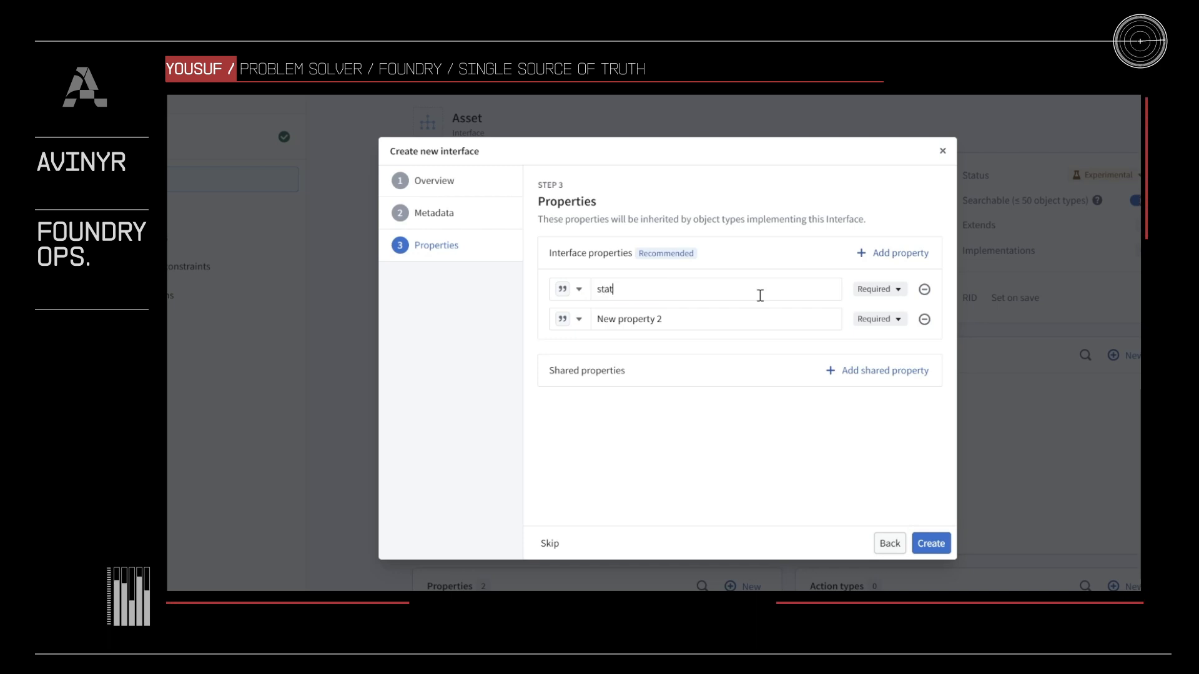
{"action": "left_click", "coordinate": [768, 318]}
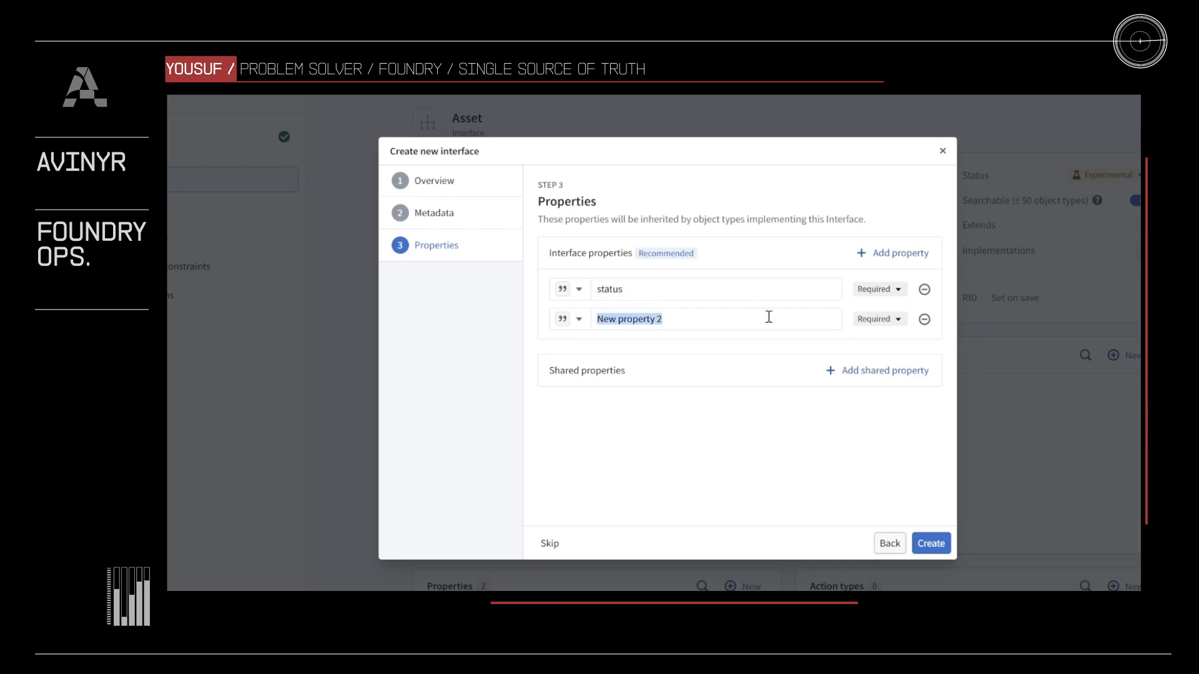
{"action": "type", "text": "name"}
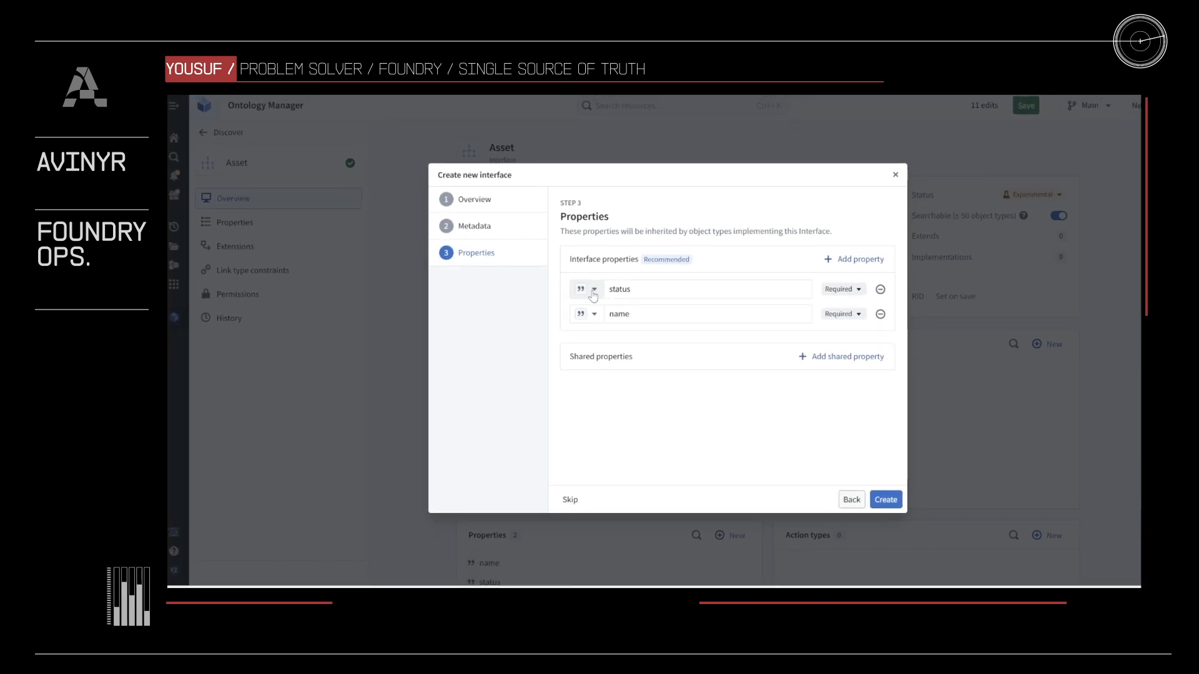
{"action": "left_click", "coordinate": [886, 499]}
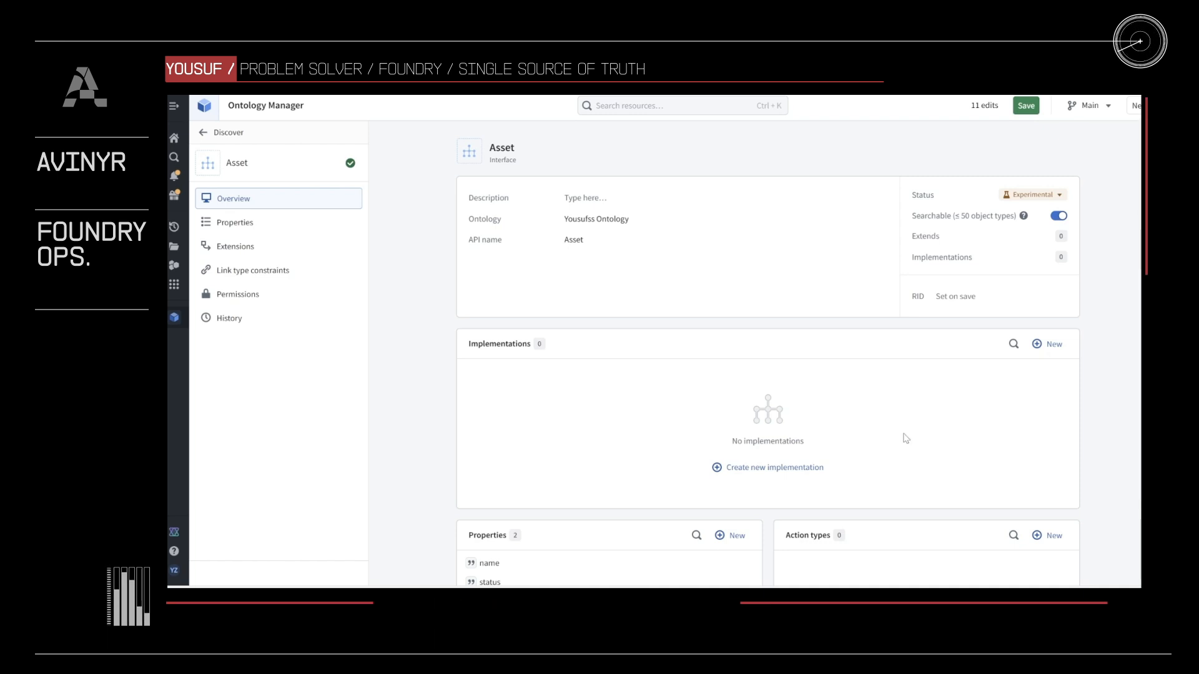
- Start a new implementation of the Asset interface for the Operative object type and proceed to property mapping
{"action": "left_click", "coordinate": [810, 468]}
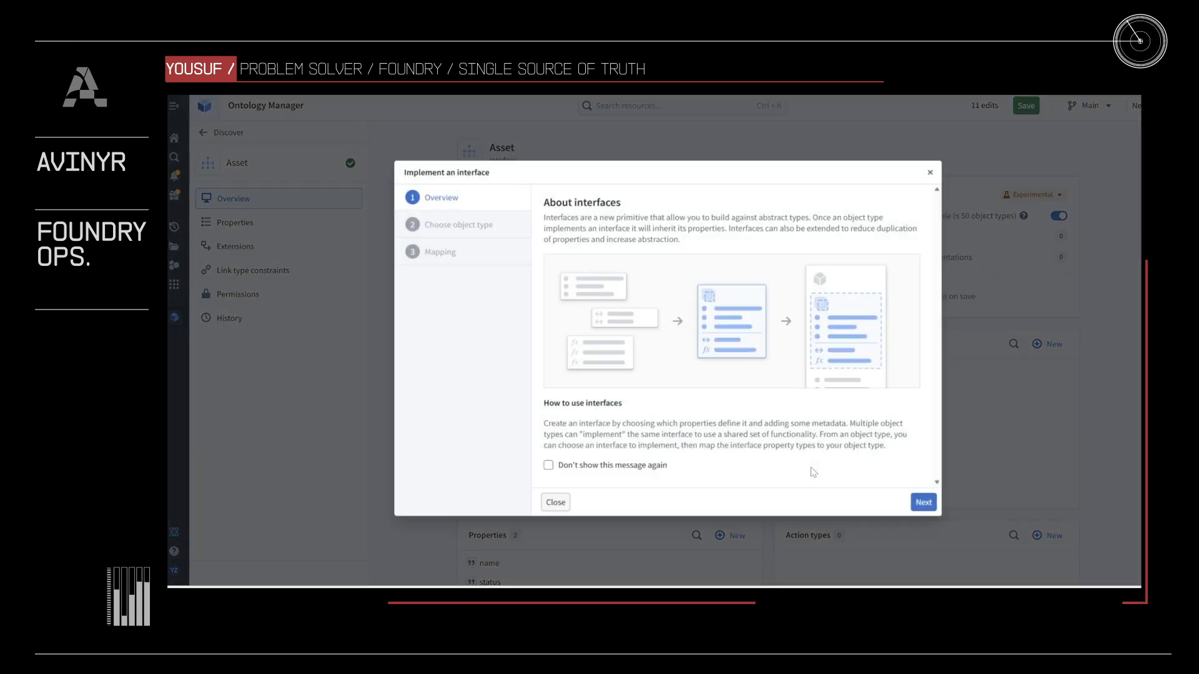
{"action": "left_click", "coordinate": [919, 499]}
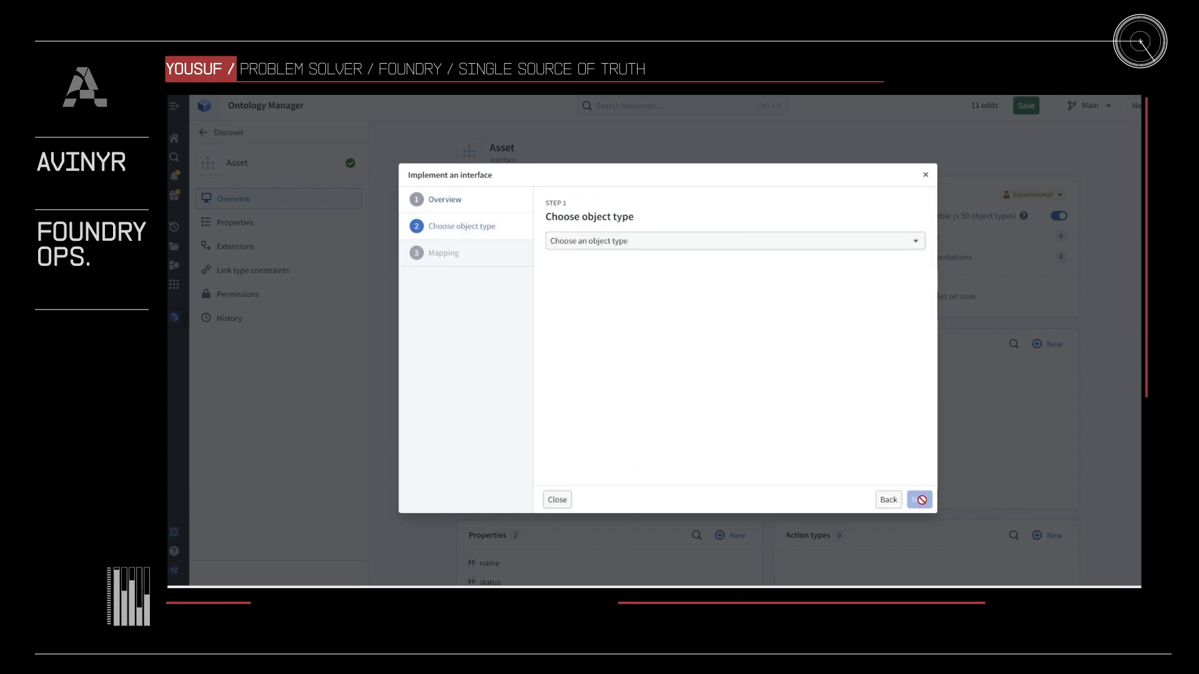
{"action": "left_click", "coordinate": [648, 241]}
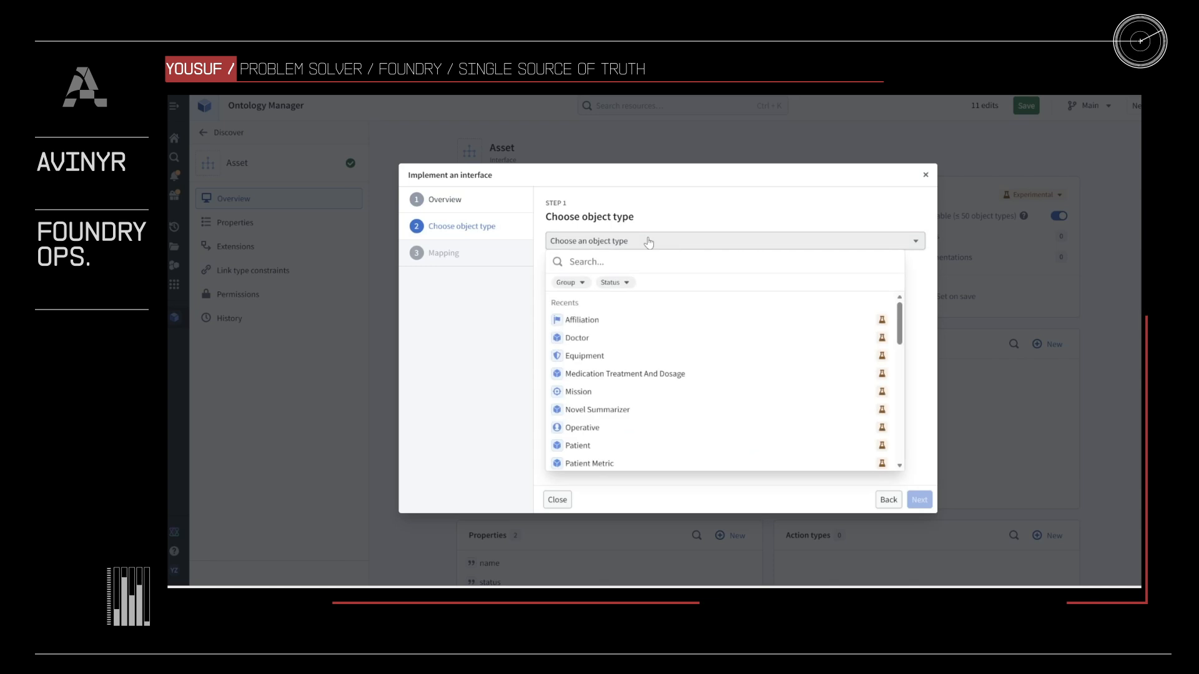
{"action": "mouse_move", "coordinate": [607, 430]}
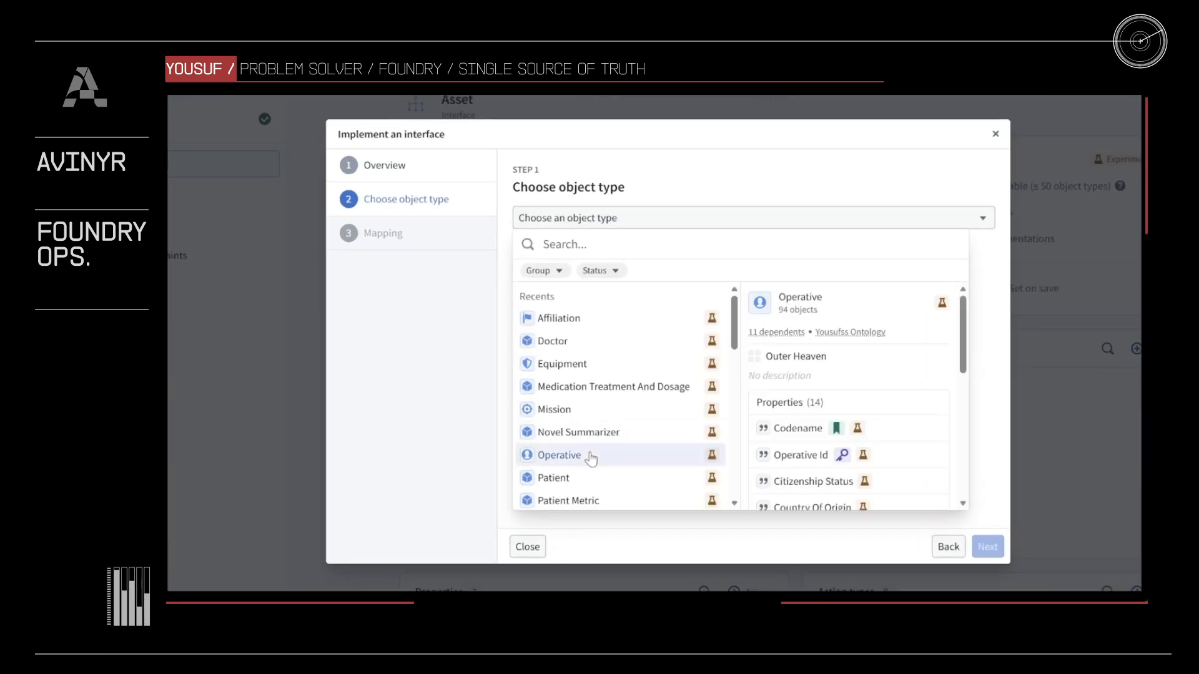
{"action": "left_click", "coordinate": [590, 457]}
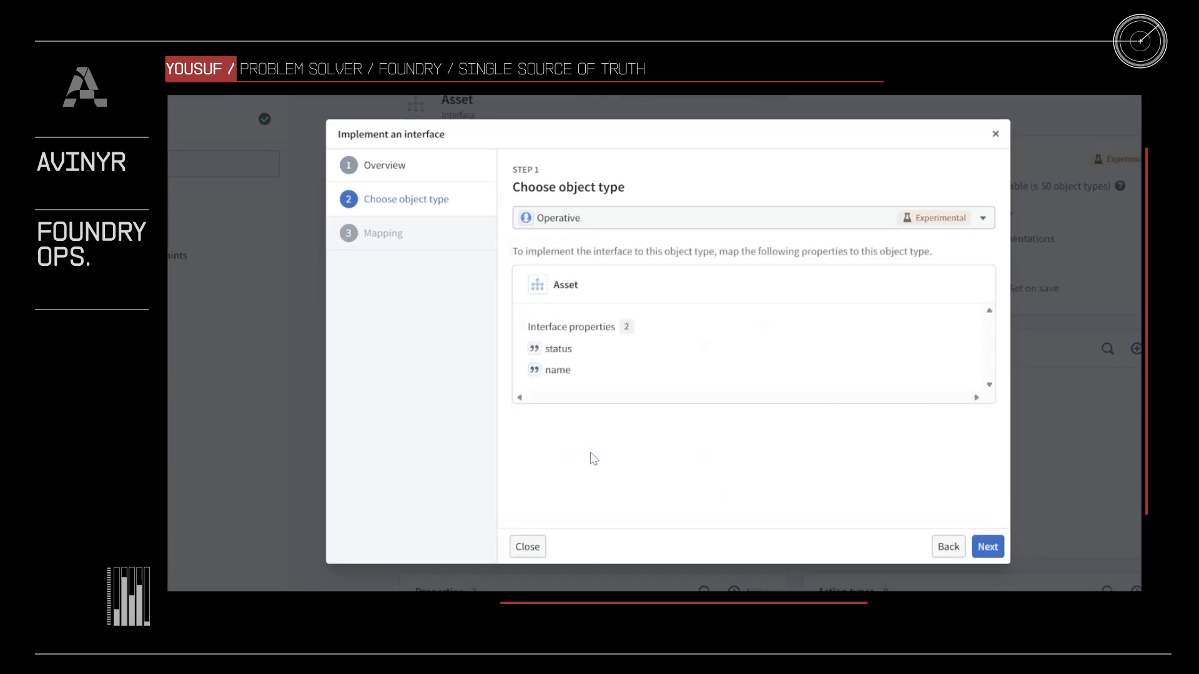
{"action": "left_click", "coordinate": [988, 548]}
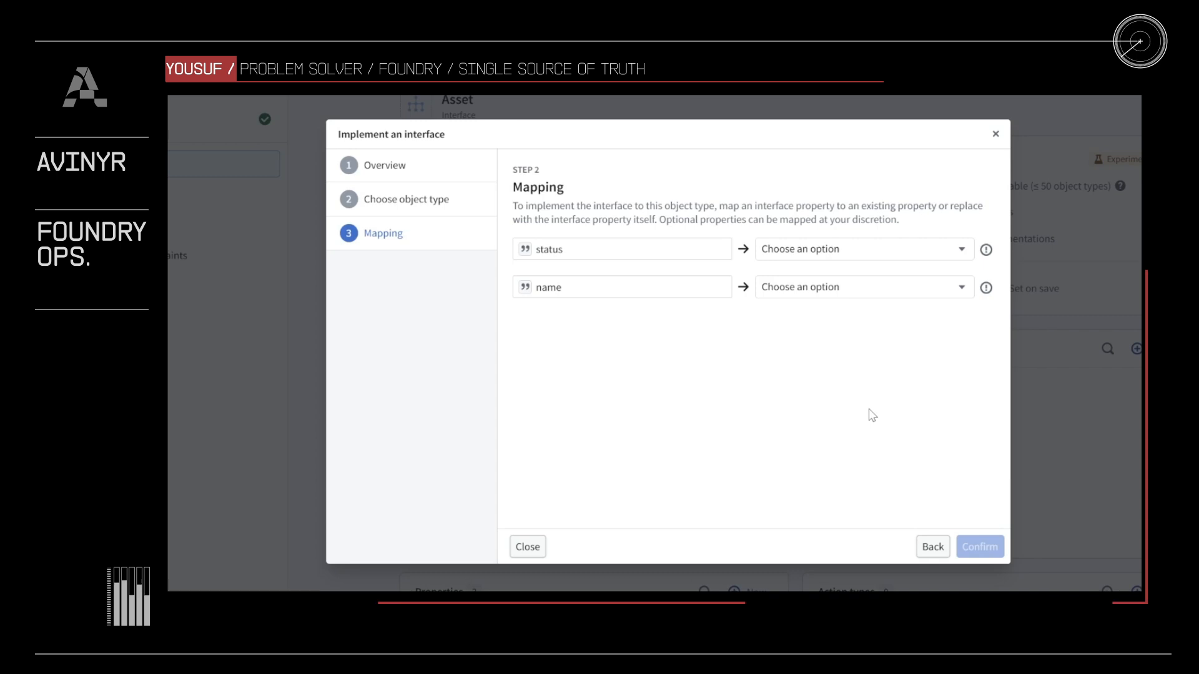
- Map the interface's status property to Operative's existing Status property
{"action": "left_click", "coordinate": [862, 251]}
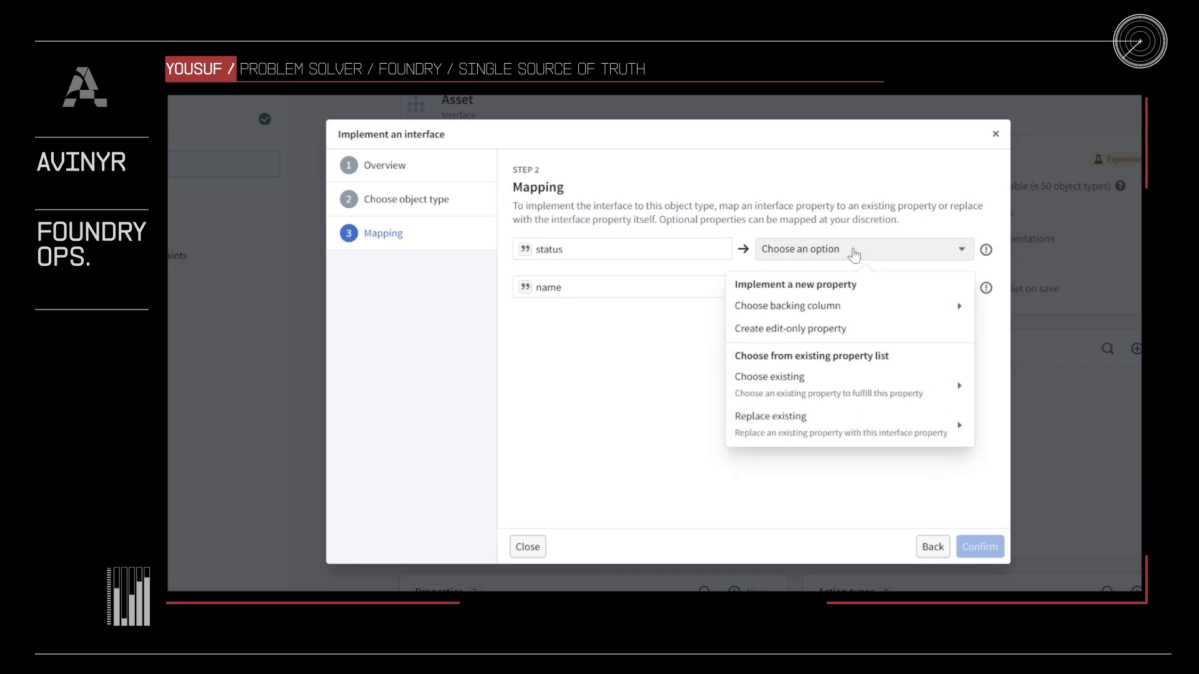
{"action": "mouse_move", "coordinate": [857, 314]}
{"action": "mouse_move", "coordinate": [862, 390]}
{"action": "scroll", "coordinate": [1048, 459], "scroll_direction": "down", "scroll_amount": 2}
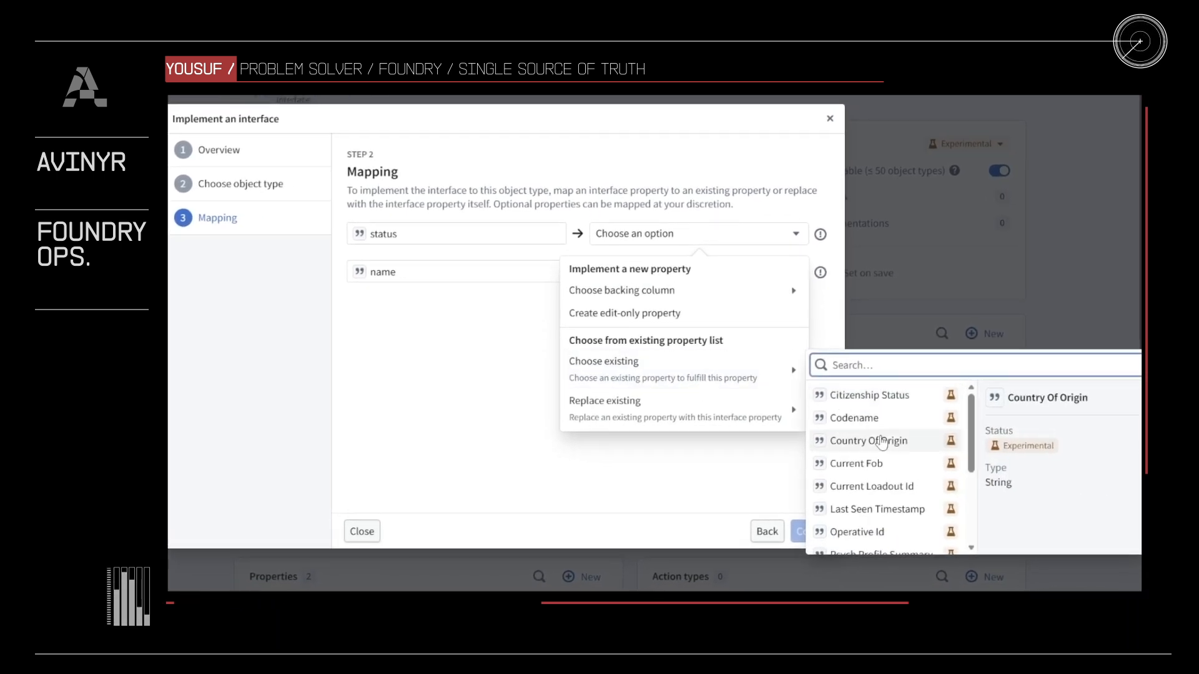
{"action": "scroll", "coordinate": [881, 444], "scroll_direction": "down", "scroll_amount": 1}
{"action": "left_click", "coordinate": [851, 517]}
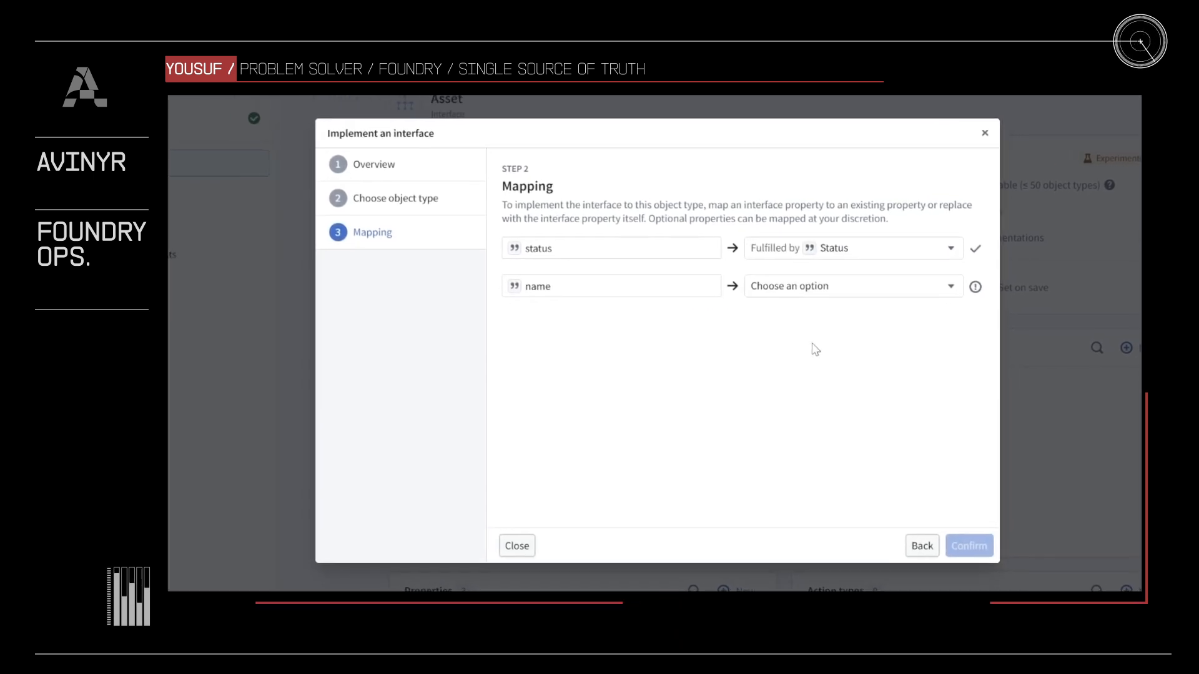
- Map the interface's name property to Operative's existing Codename property and confirm the implementation
{"action": "left_click", "coordinate": [821, 290]}
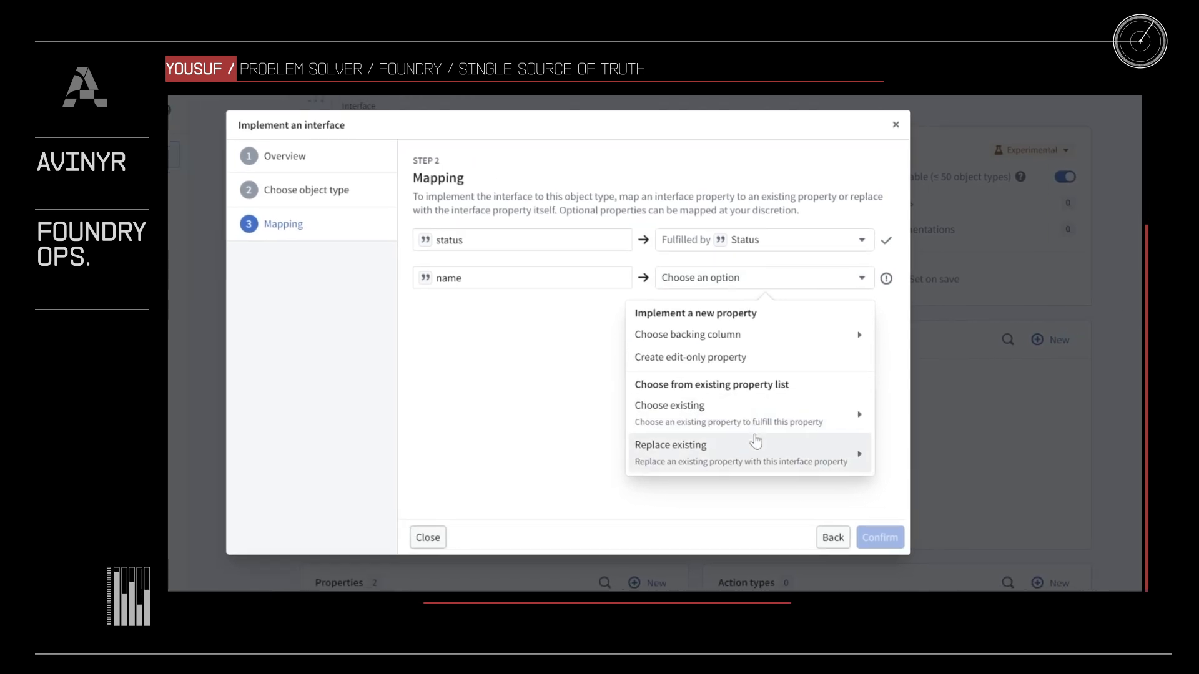
{"action": "mouse_move", "coordinate": [766, 420]}
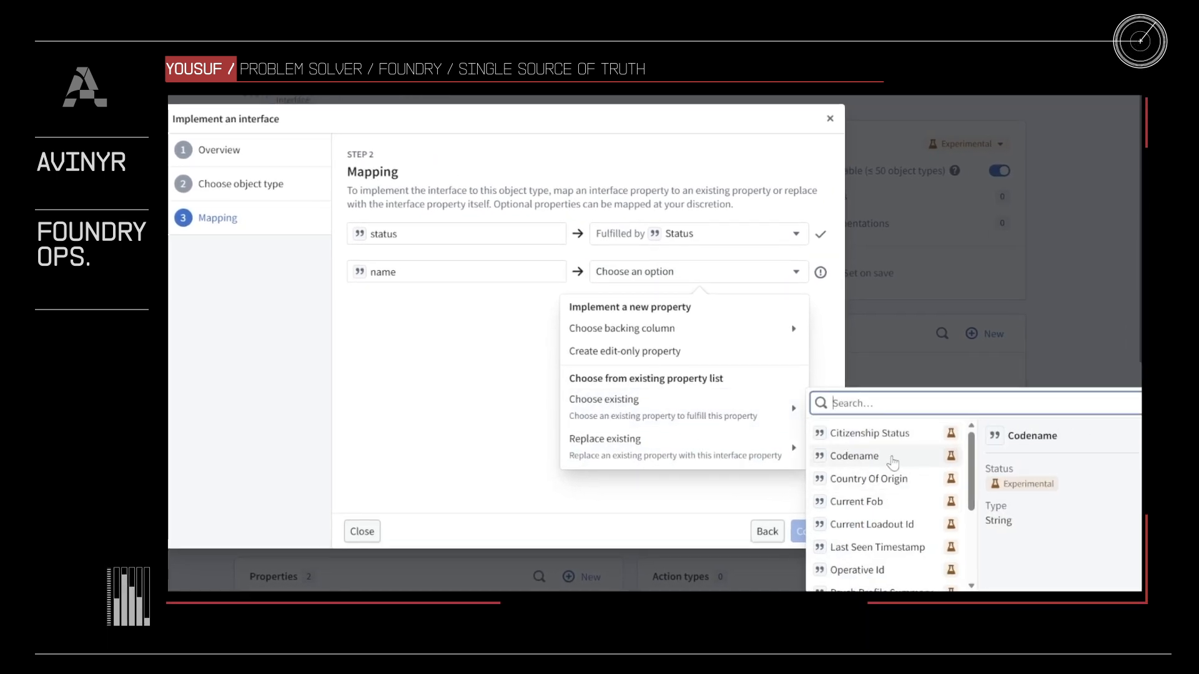
{"action": "left_click", "coordinate": [892, 456]}
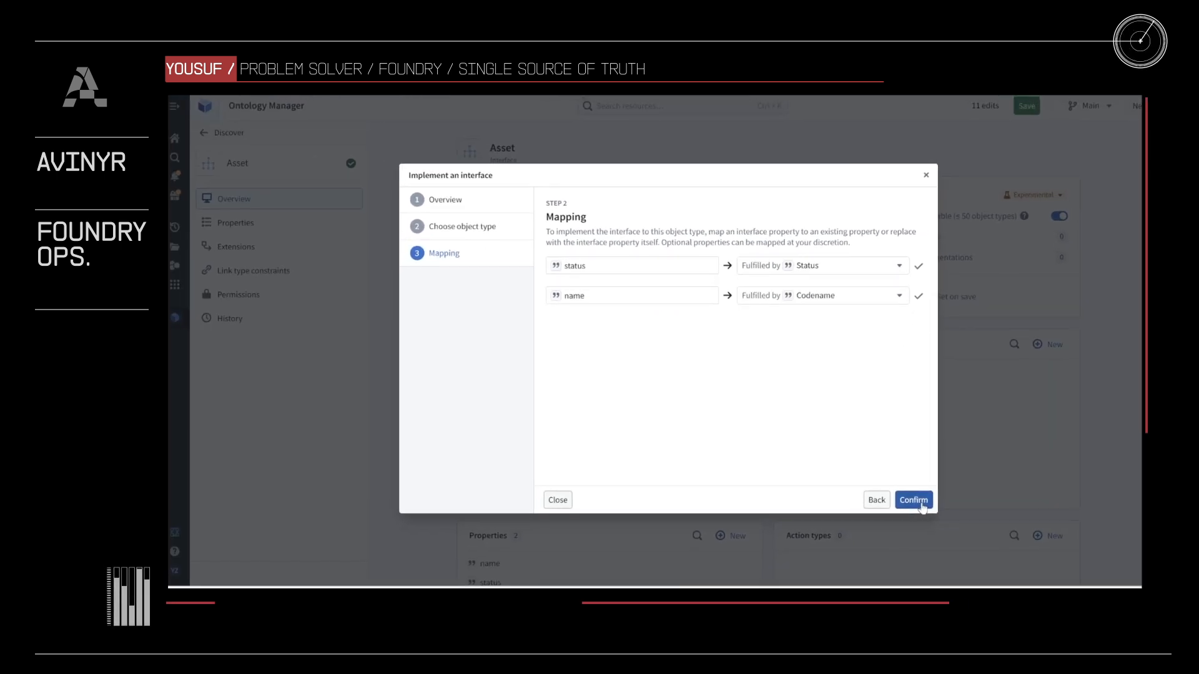
{"action": "left_click", "coordinate": [914, 500]}
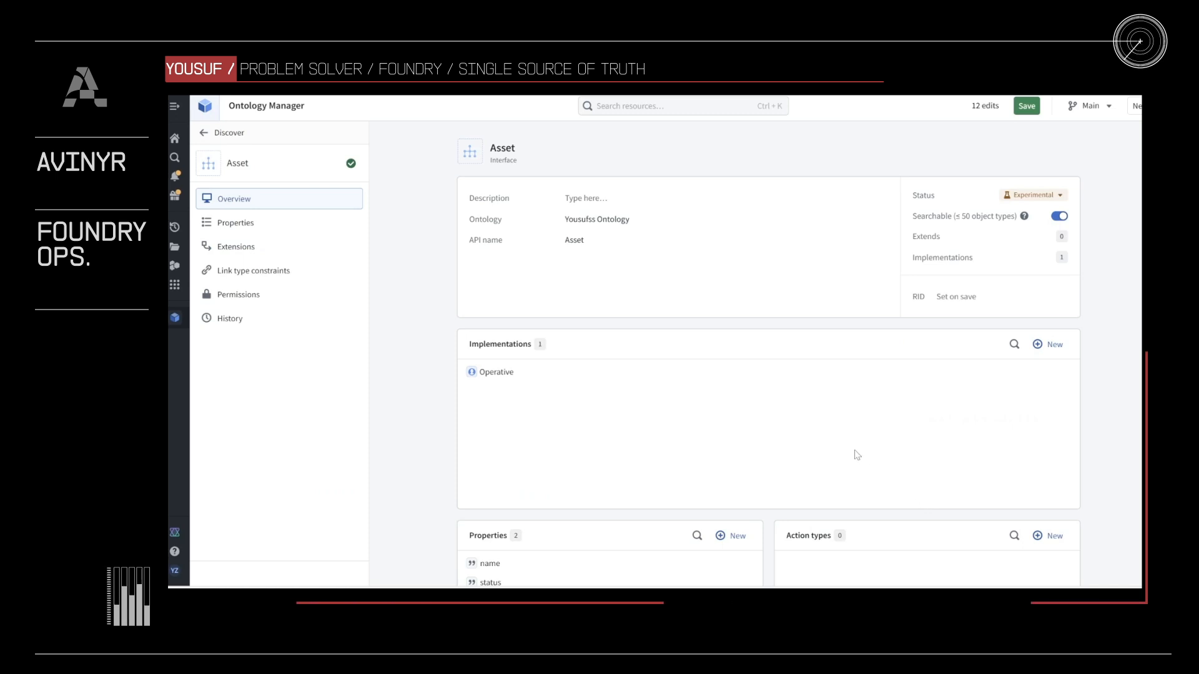
- Start a second implementation of the Asset interface for the Equipment object type and proceed to property mapping
{"action": "left_click", "coordinate": [1050, 345]}
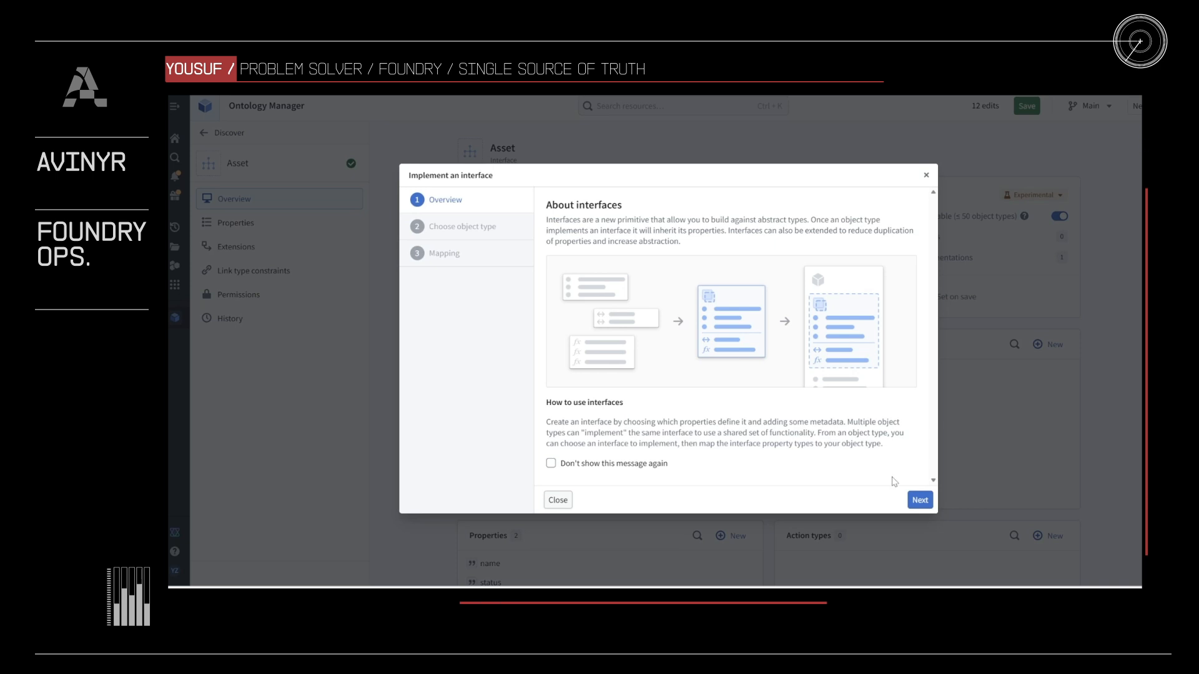
{"action": "left_click", "coordinate": [920, 500]}
{"action": "left_click", "coordinate": [650, 241]}
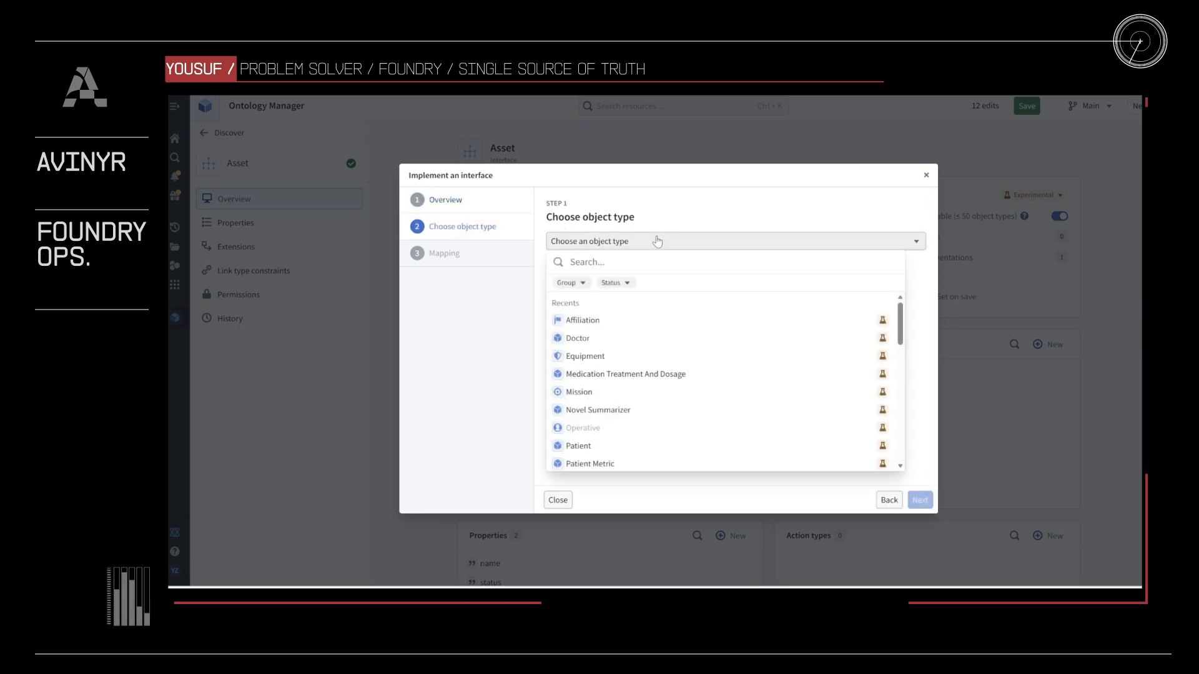
{"action": "left_click", "coordinate": [650, 338]}
{"action": "left_click", "coordinate": [920, 500]}
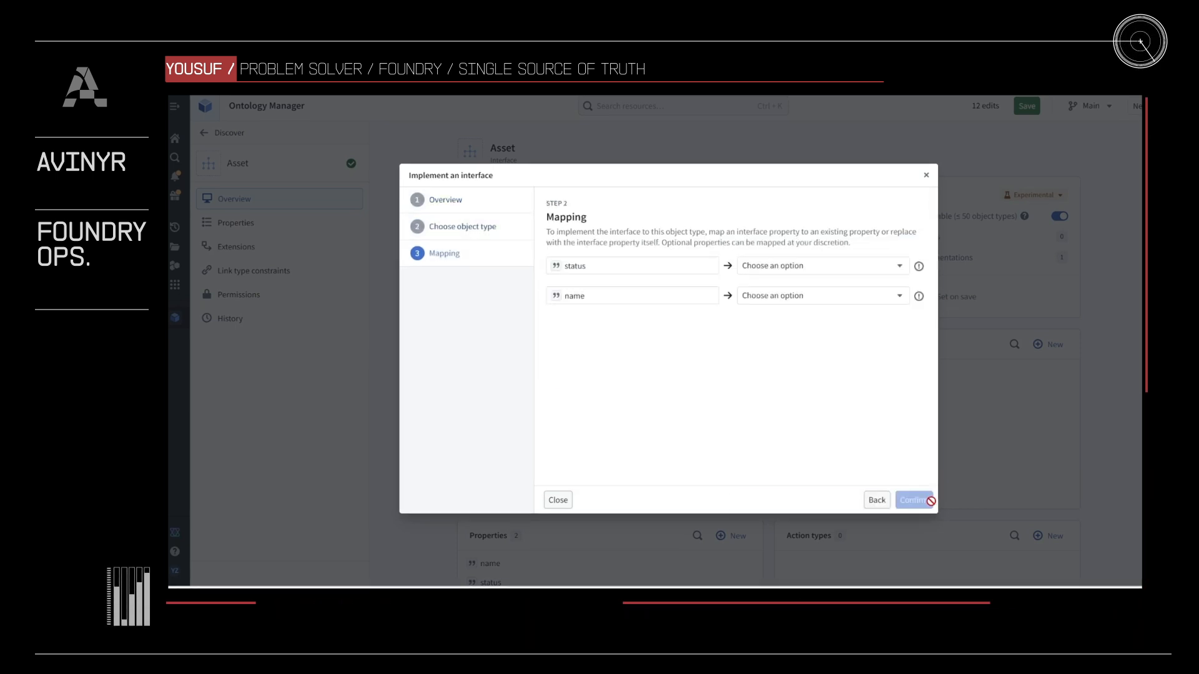
- For Equipment, implement status as a new edit-only property, map name to the existing Equipment Name property, and confirm
{"action": "left_click", "coordinate": [825, 267]}
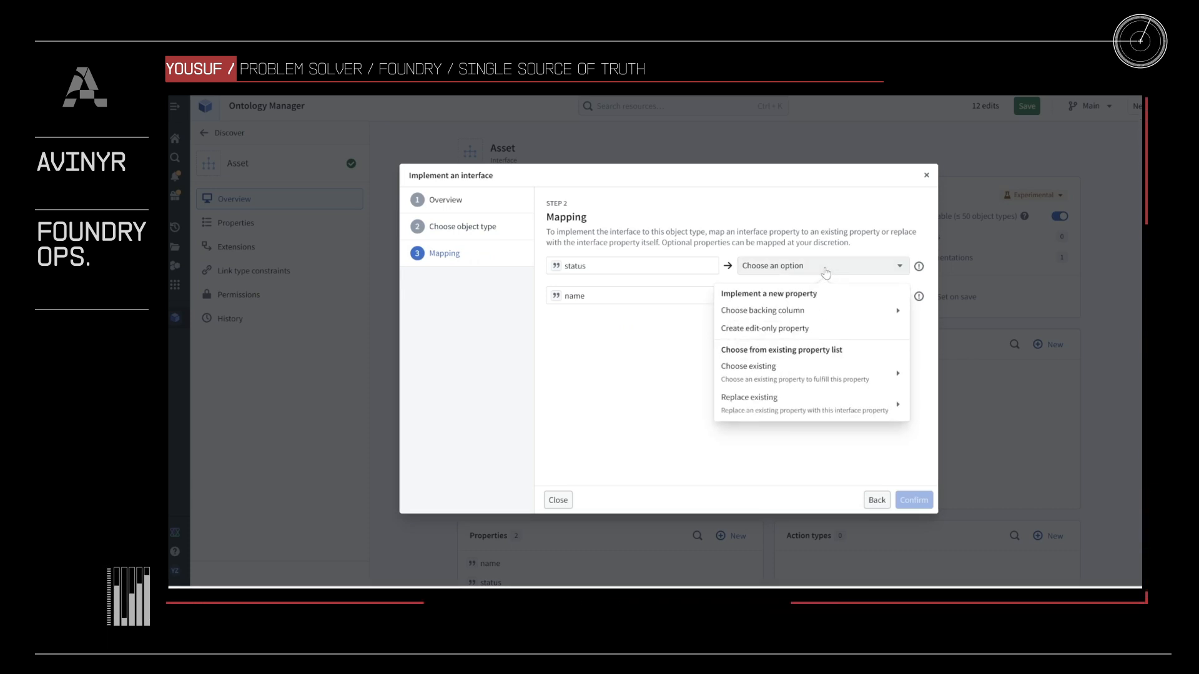
{"action": "mouse_move", "coordinate": [774, 372]}
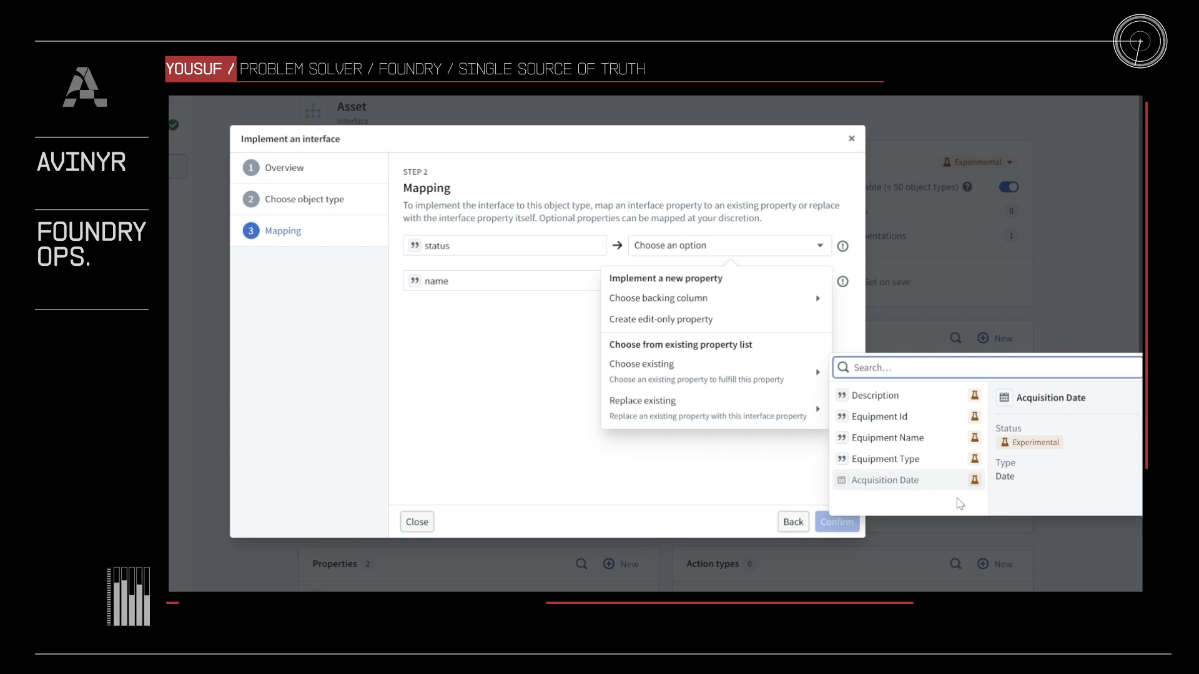
{"action": "left_click", "coordinate": [743, 325]}
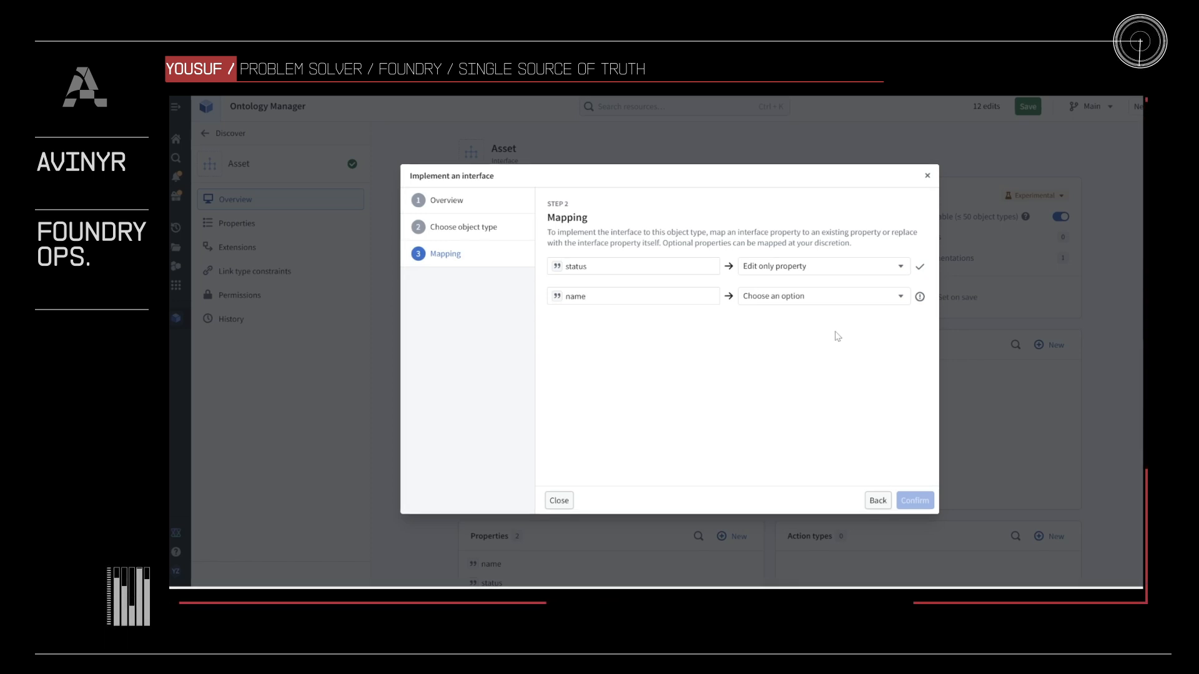
{"action": "left_click", "coordinate": [821, 296]}
{"action": "mouse_move", "coordinate": [829, 410]}
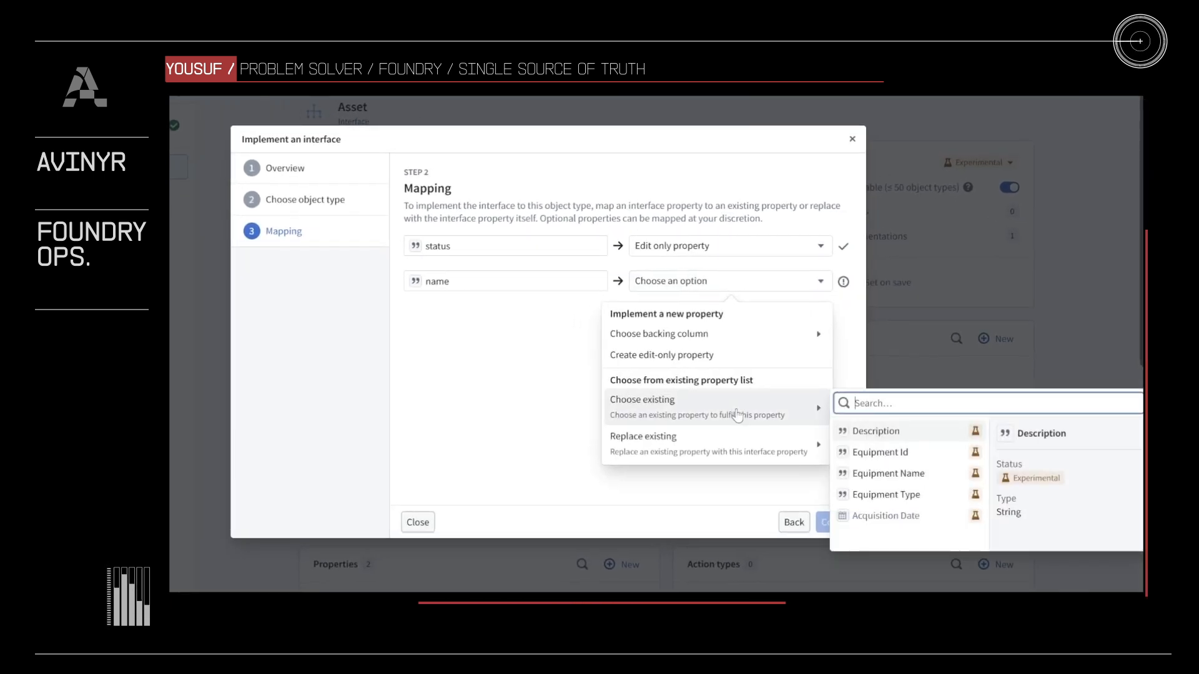
{"action": "left_click", "coordinate": [957, 475]}
{"action": "left_click", "coordinate": [850, 523]}
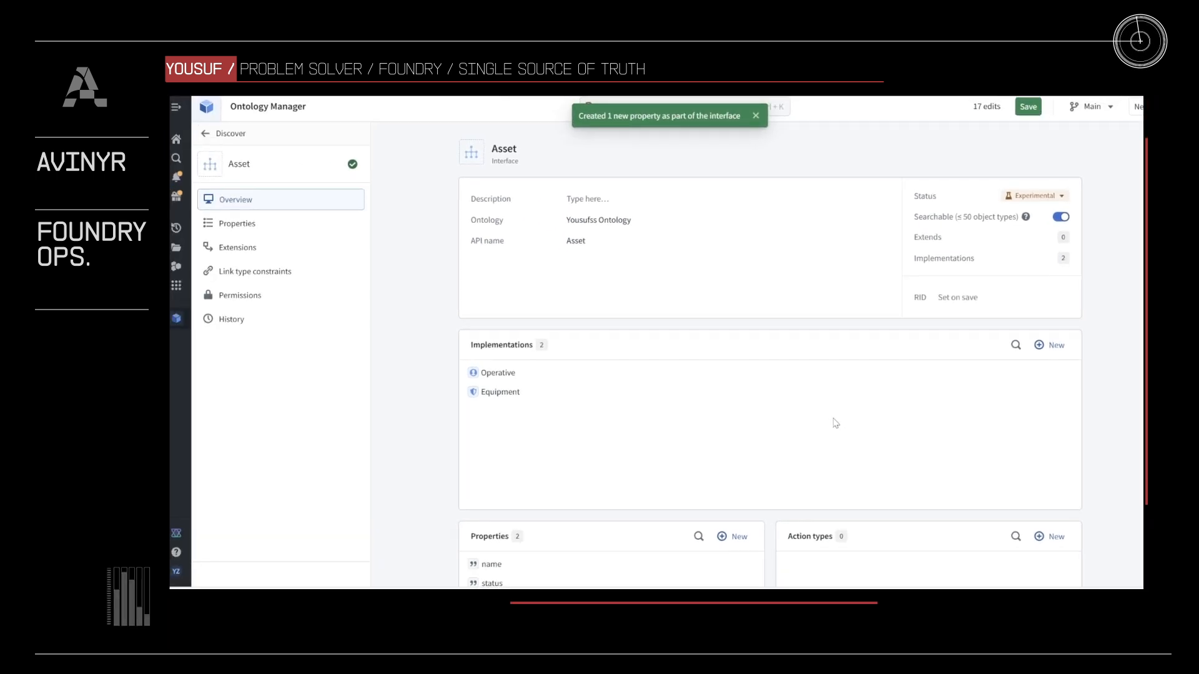
- Save all pending changes to the ontology
{"action": "left_click", "coordinate": [1028, 107]}
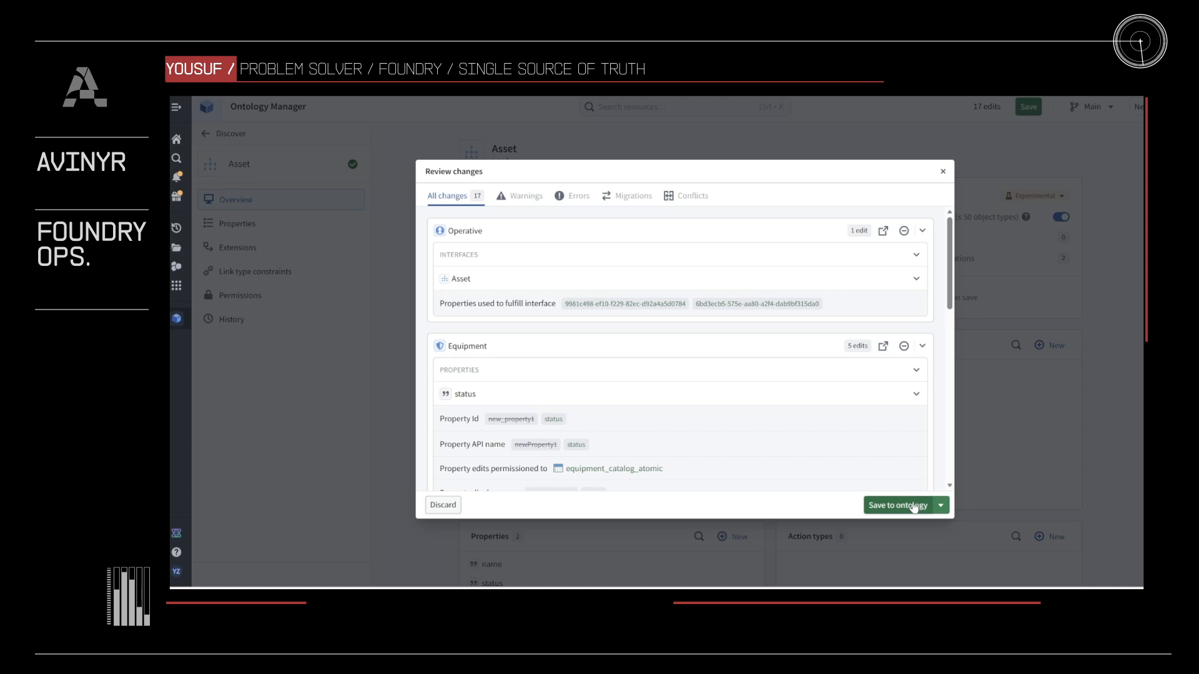
{"action": "left_click", "coordinate": [915, 505]}
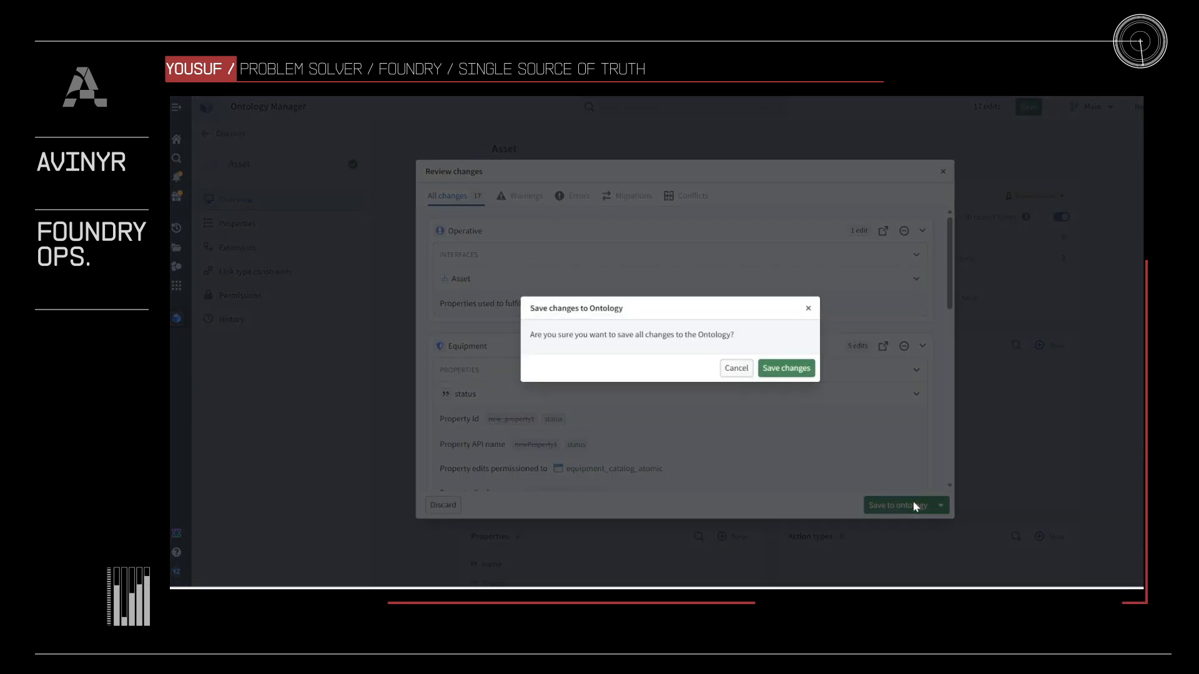
{"action": "left_click", "coordinate": [799, 369]}
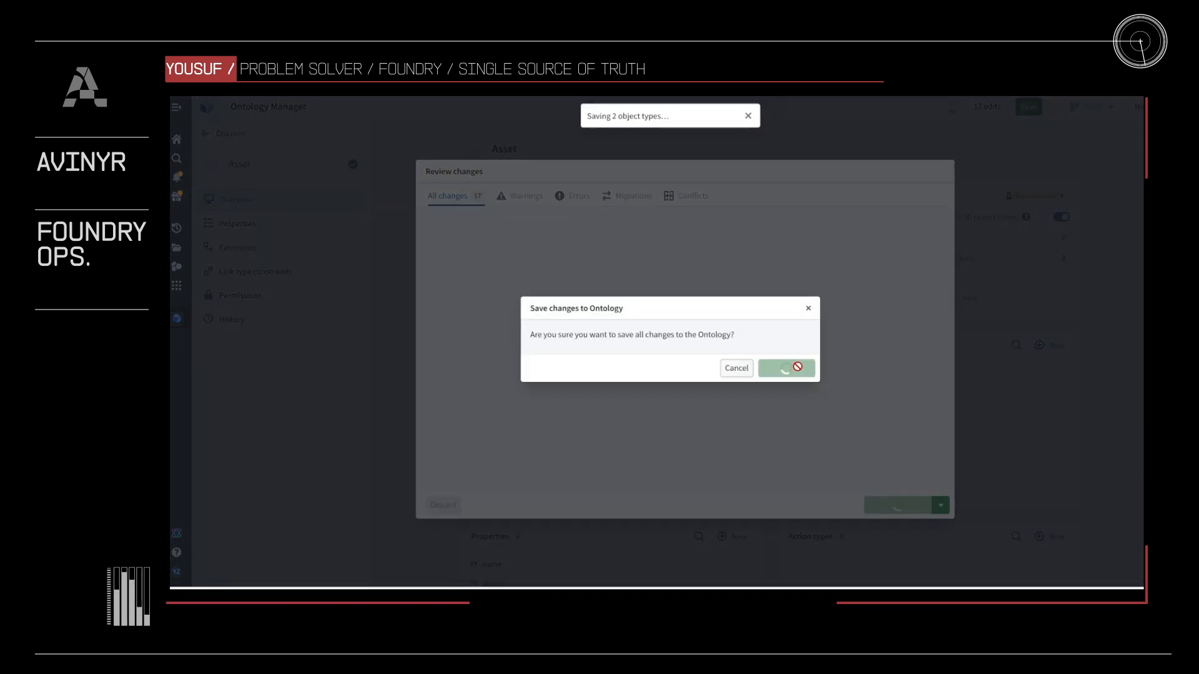